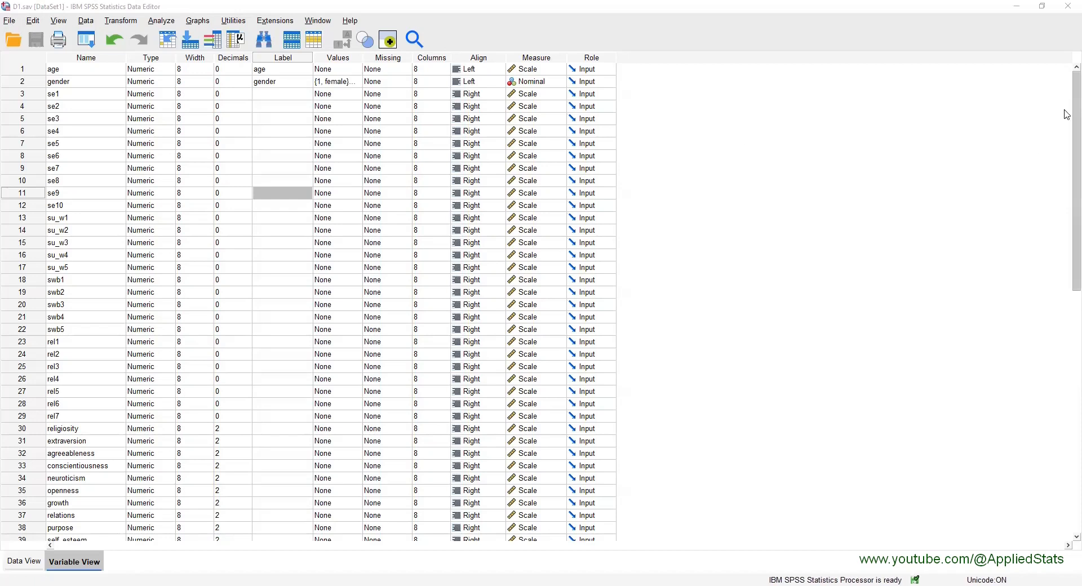
Step: Create a simple scatterplot with life_satisfaction on the Y axis and self_esteem on the X axis
{"action": "left_click_drag", "start_coordinate": [1067, 114], "coordinate": [1065, 195]}
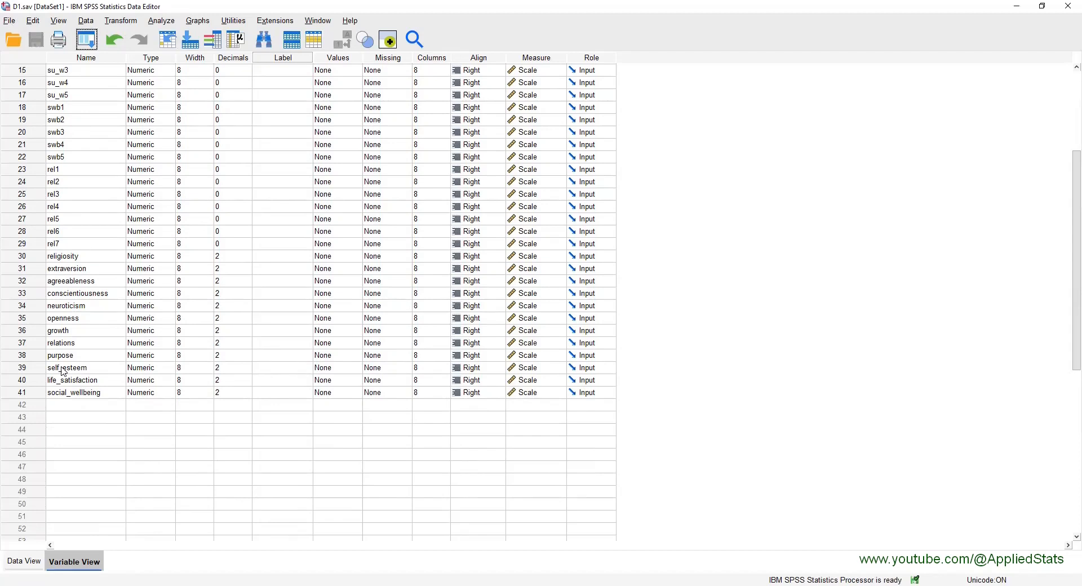
{"action": "left_click", "coordinate": [196, 24]}
{"action": "mouse_move", "coordinate": [224, 117]}
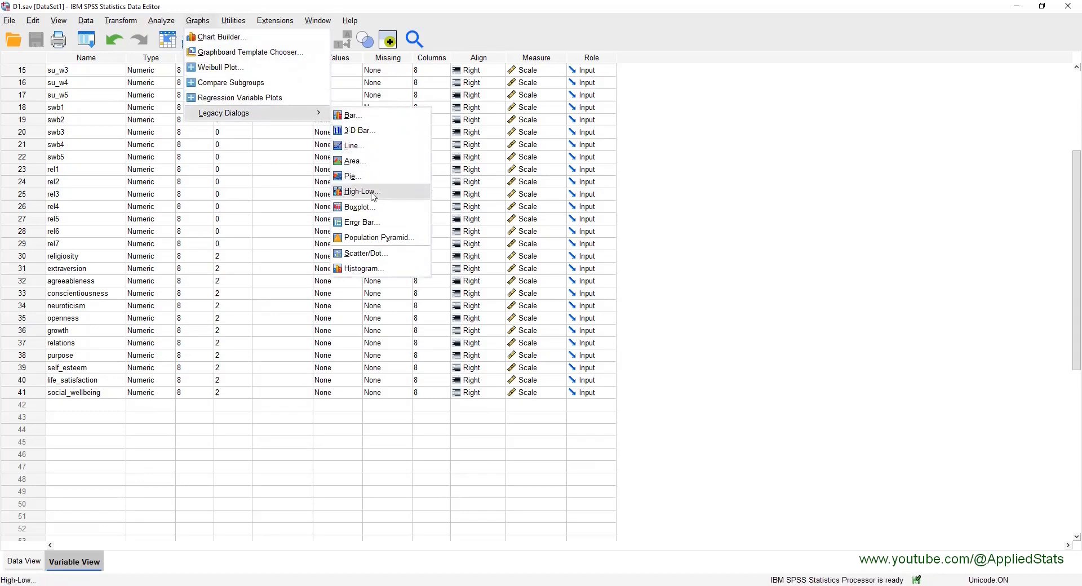
{"action": "left_click", "coordinate": [377, 257]}
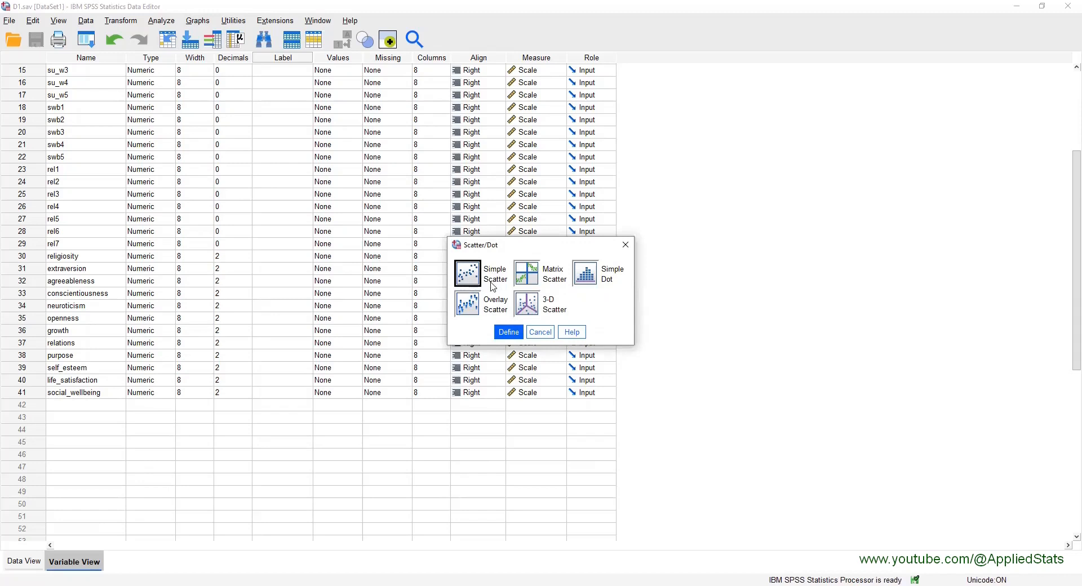
{"action": "left_click", "coordinate": [509, 332]}
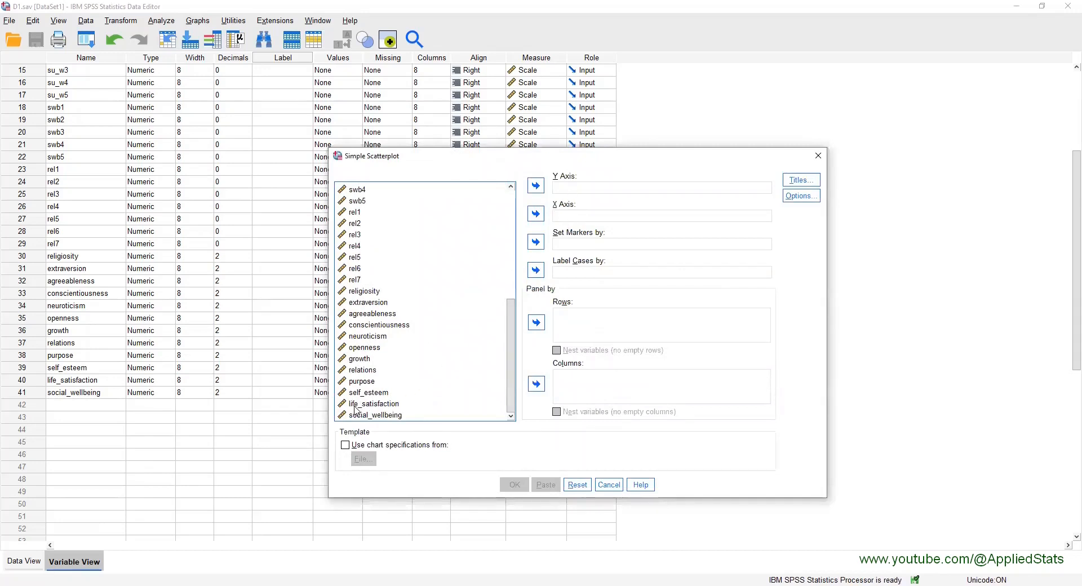
{"action": "left_click_drag", "start_coordinate": [364, 404], "coordinate": [586, 186]}
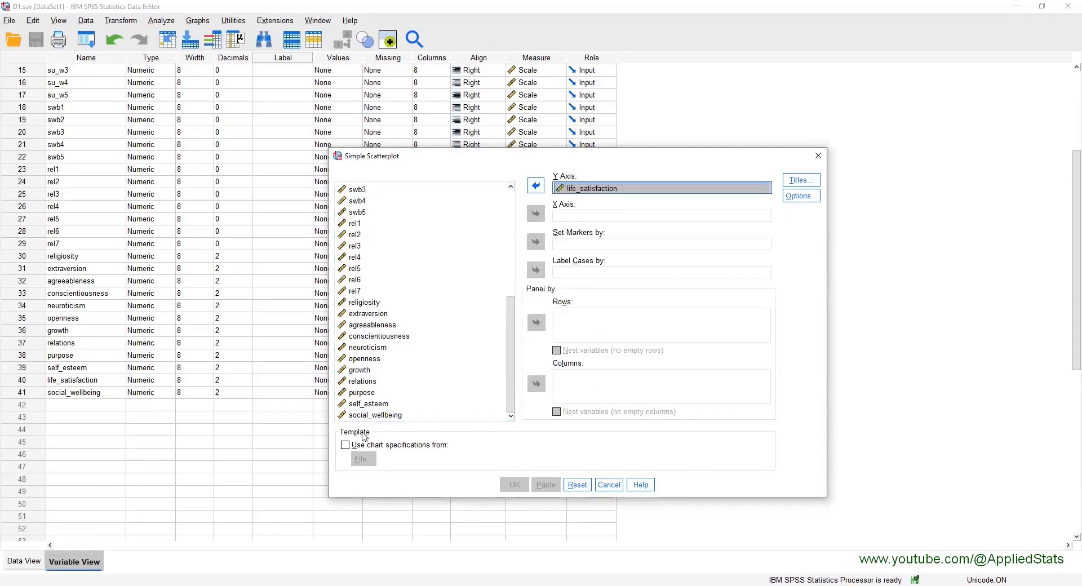
{"action": "left_click_drag", "start_coordinate": [364, 403], "coordinate": [606, 217]}
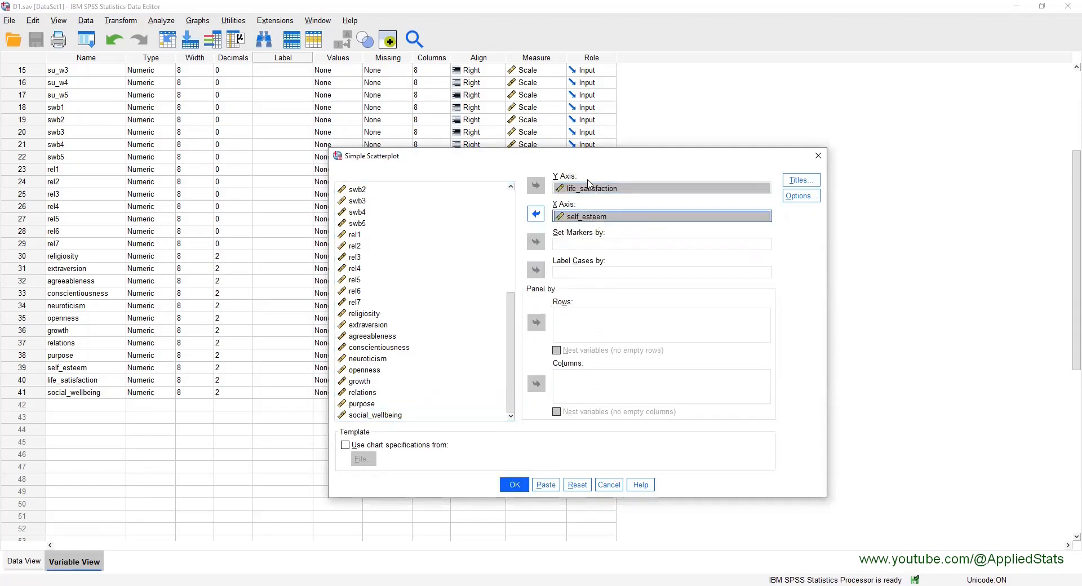
{"action": "left_click", "coordinate": [510, 485]}
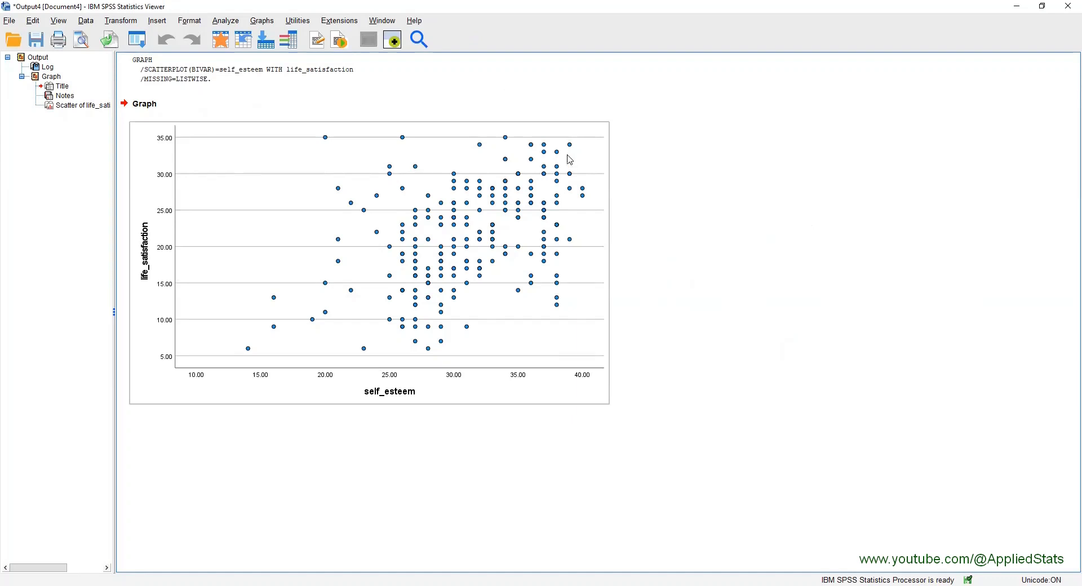
Step: Run a two-tailed bivariate Pearson correlation between self_esteem and life_satisfaction
{"action": "left_click", "coordinate": [227, 21]}
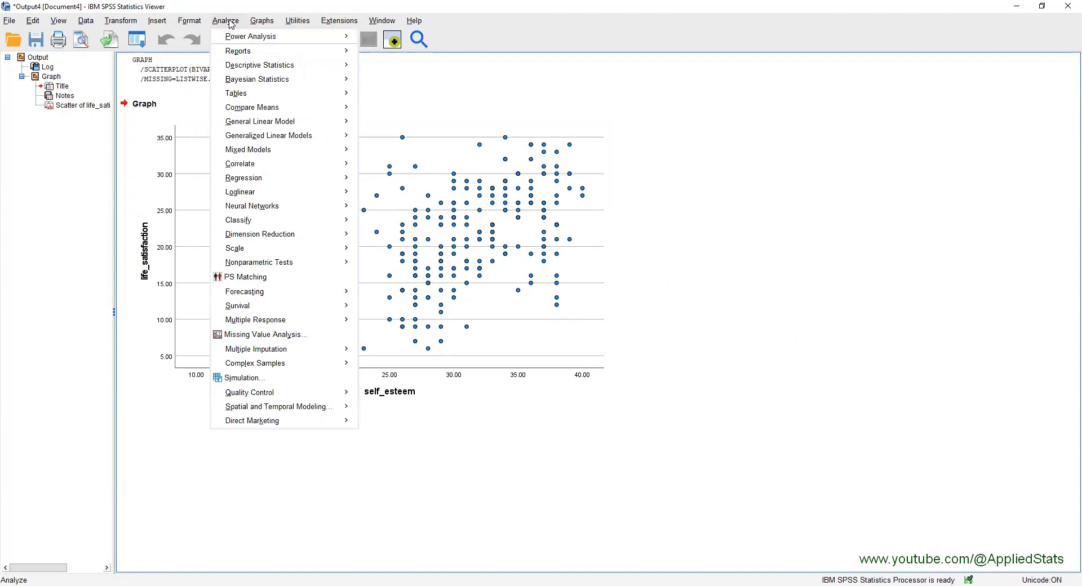
{"action": "mouse_move", "coordinate": [266, 171]}
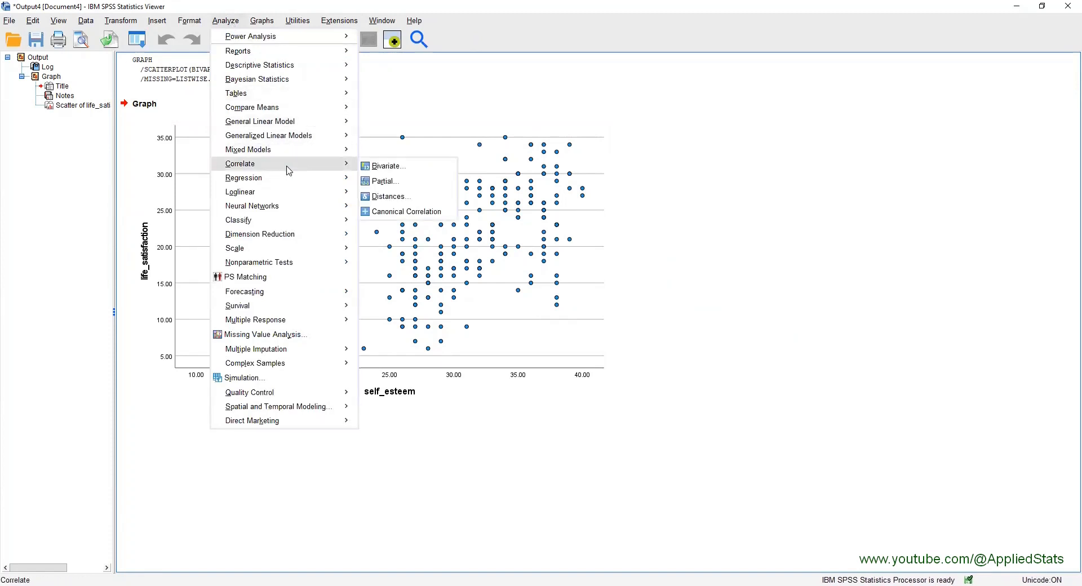
{"action": "left_click", "coordinate": [408, 169]}
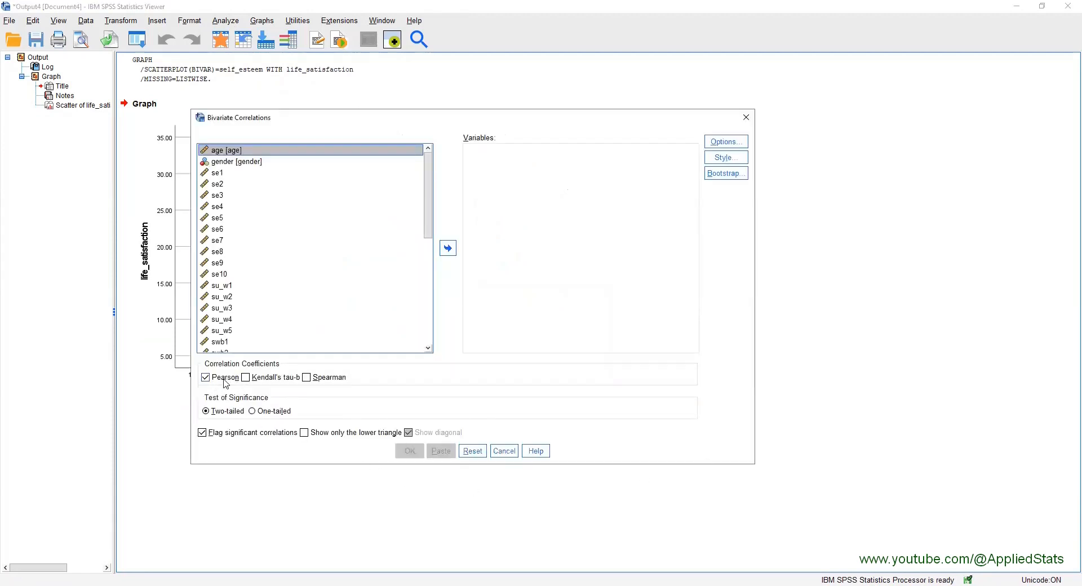
{"action": "left_click_drag", "start_coordinate": [427, 166], "coordinate": [427, 309]}
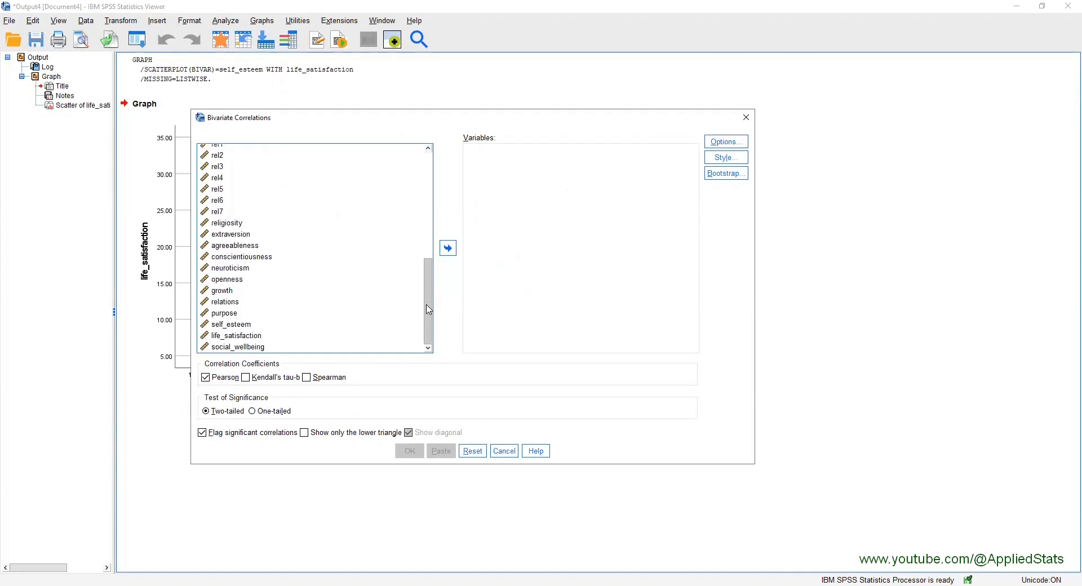
{"action": "left_click", "coordinate": [232, 326]}
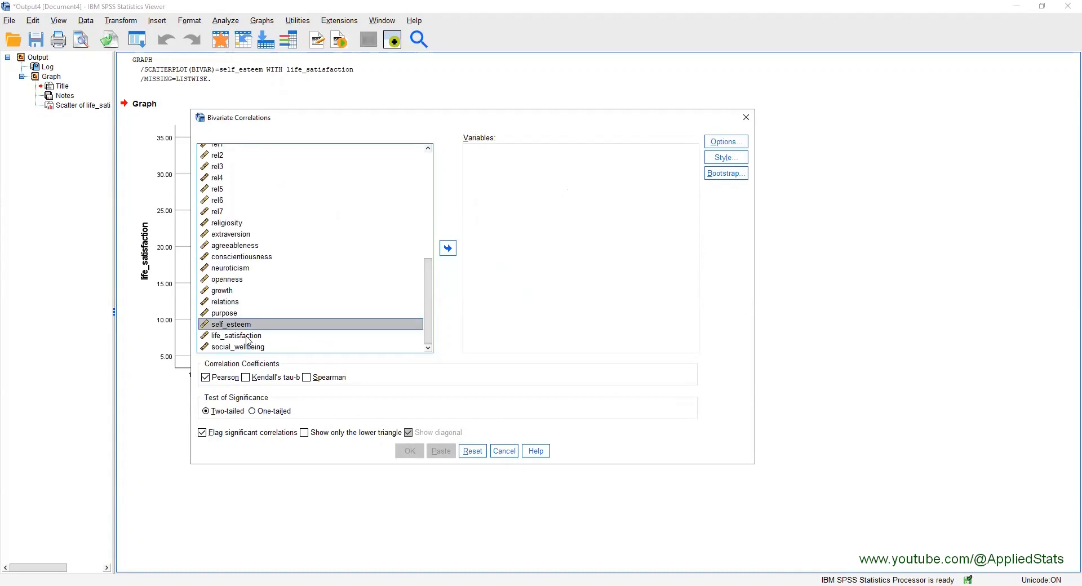
{"action": "left_click", "coordinate": [246, 336], "text": "shift"}
{"action": "left_click", "coordinate": [448, 248]}
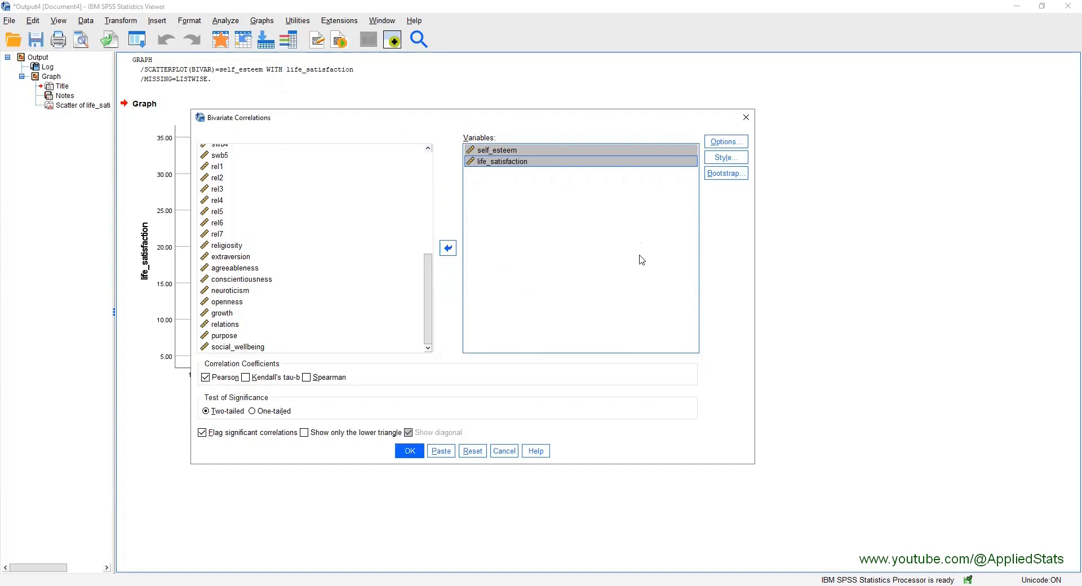
{"action": "left_click", "coordinate": [410, 451]}
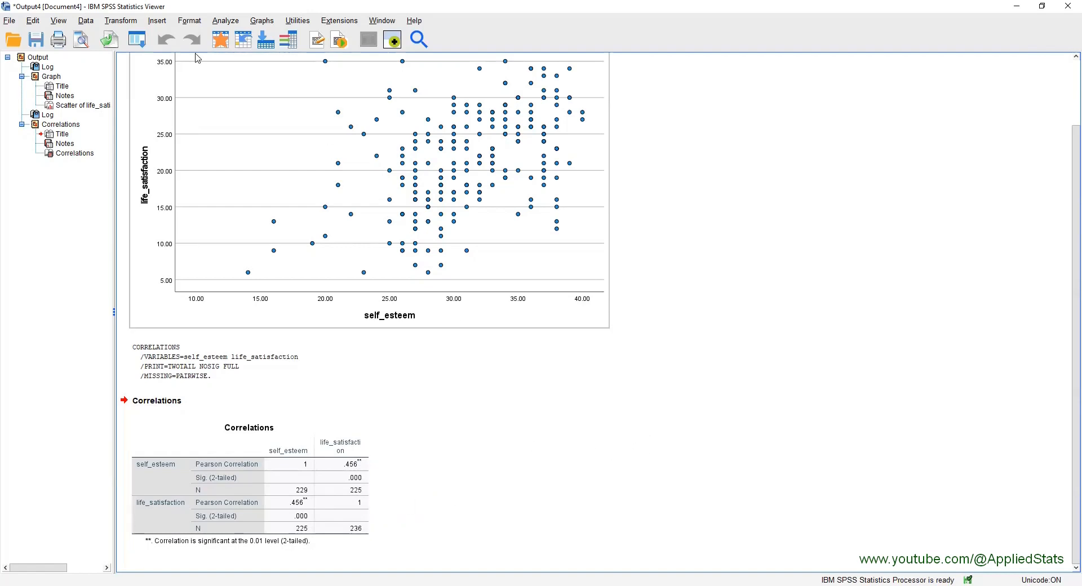
Step: Run the bivariate correlation again with relations and neuroticism added to the variables
{"action": "left_click", "coordinate": [226, 21]}
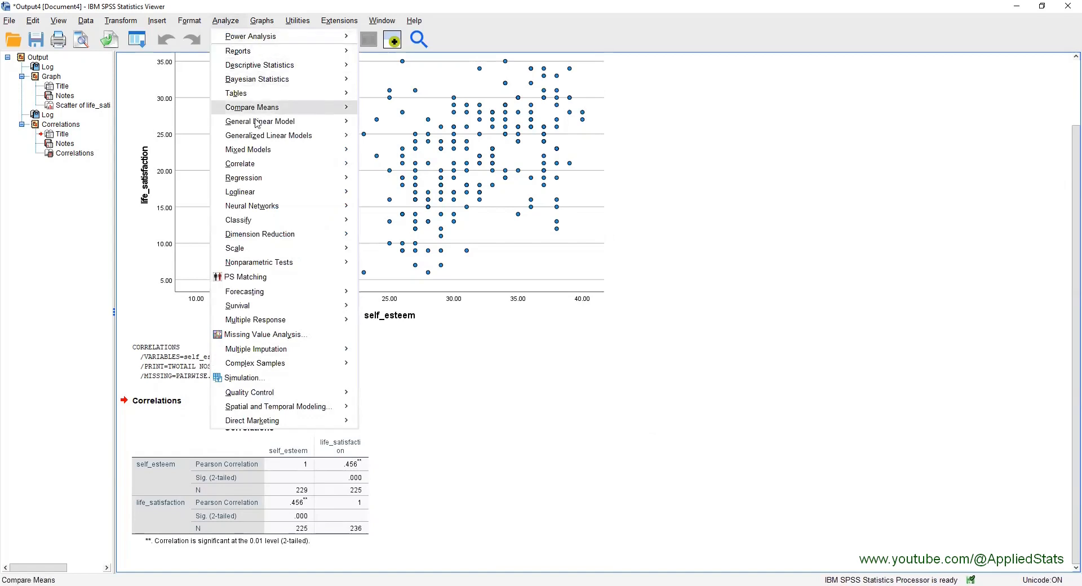
{"action": "mouse_move", "coordinate": [271, 165]}
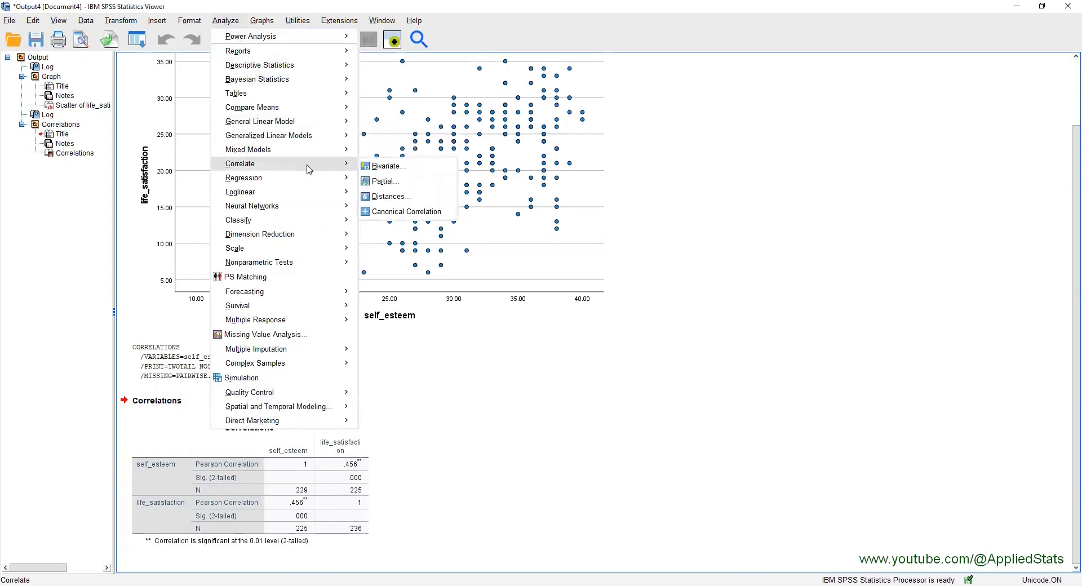
{"action": "left_click", "coordinate": [420, 165]}
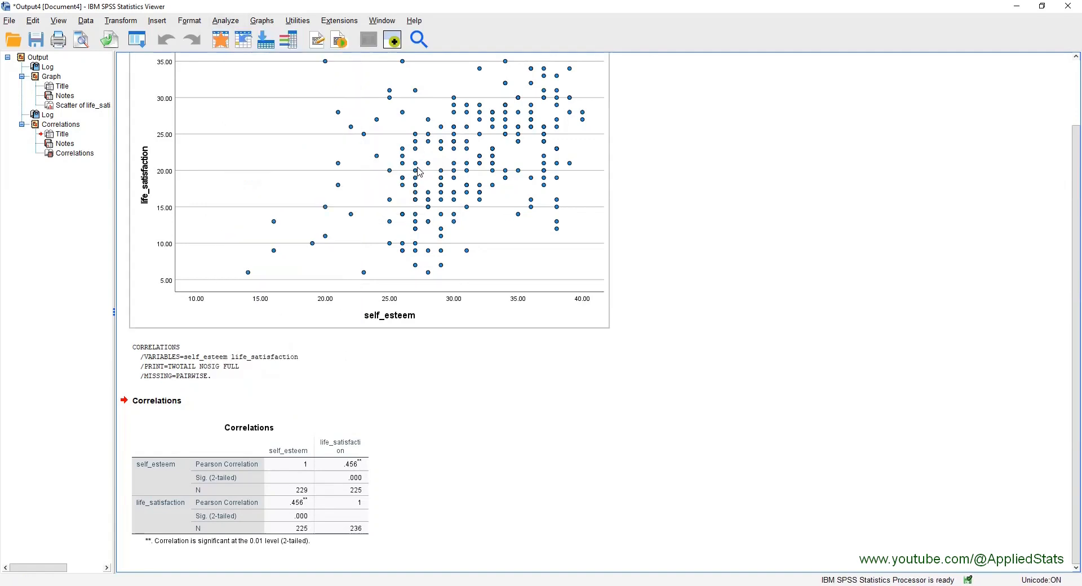
{"action": "scroll", "coordinate": [315, 248], "scroll_direction": "down", "scroll_amount": 10}
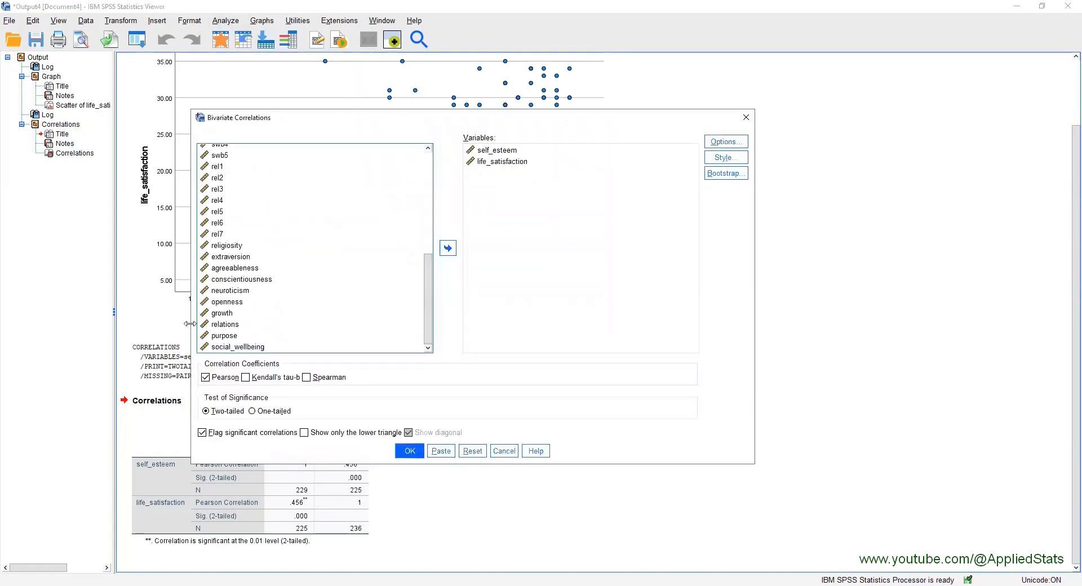
{"action": "left_click", "coordinate": [225, 324]}
{"action": "left_click", "coordinate": [448, 248]}
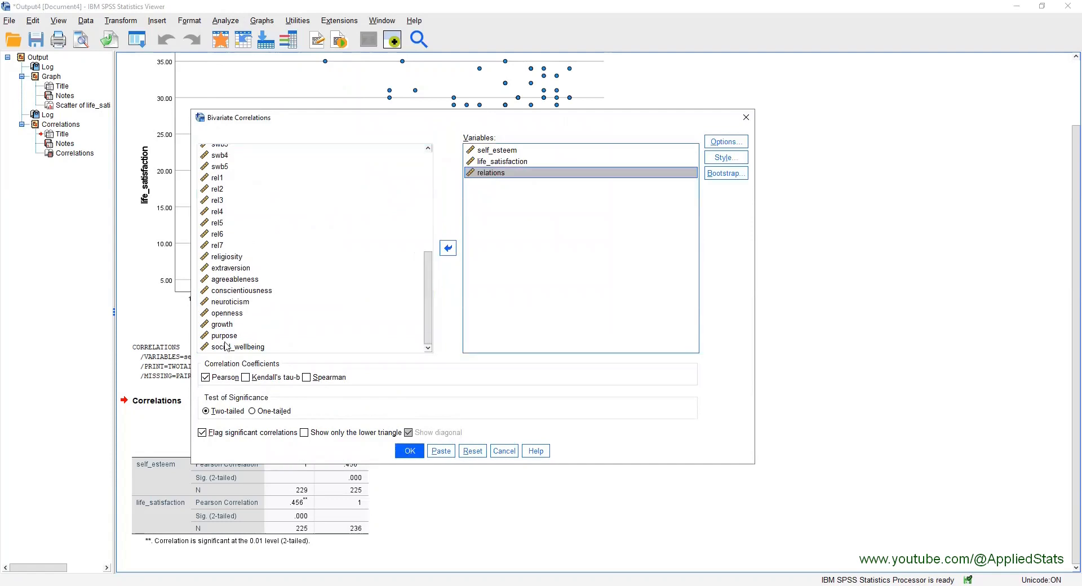
{"action": "left_click", "coordinate": [230, 303]}
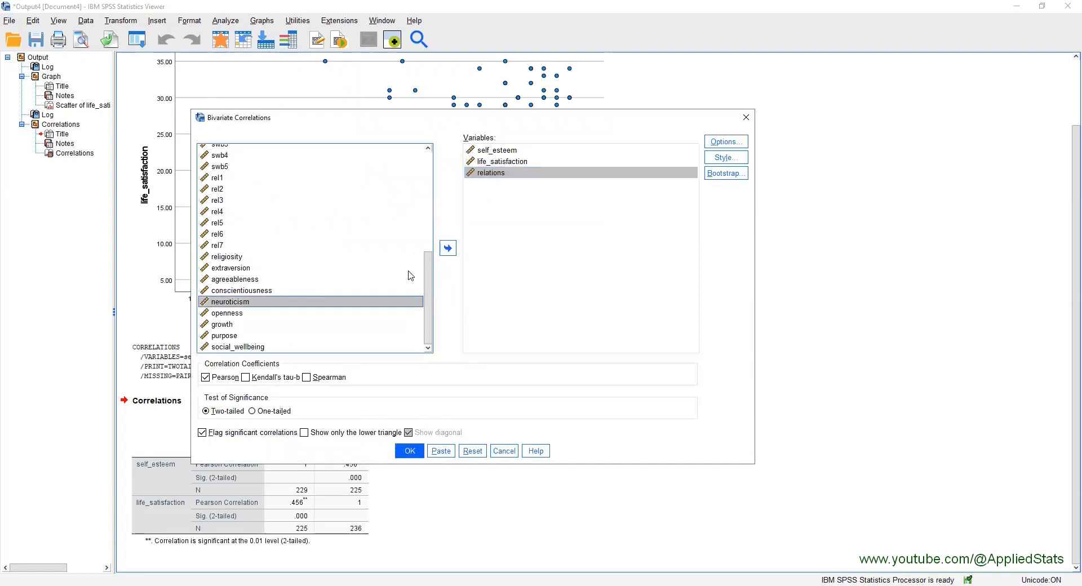
{"action": "left_click", "coordinate": [448, 248]}
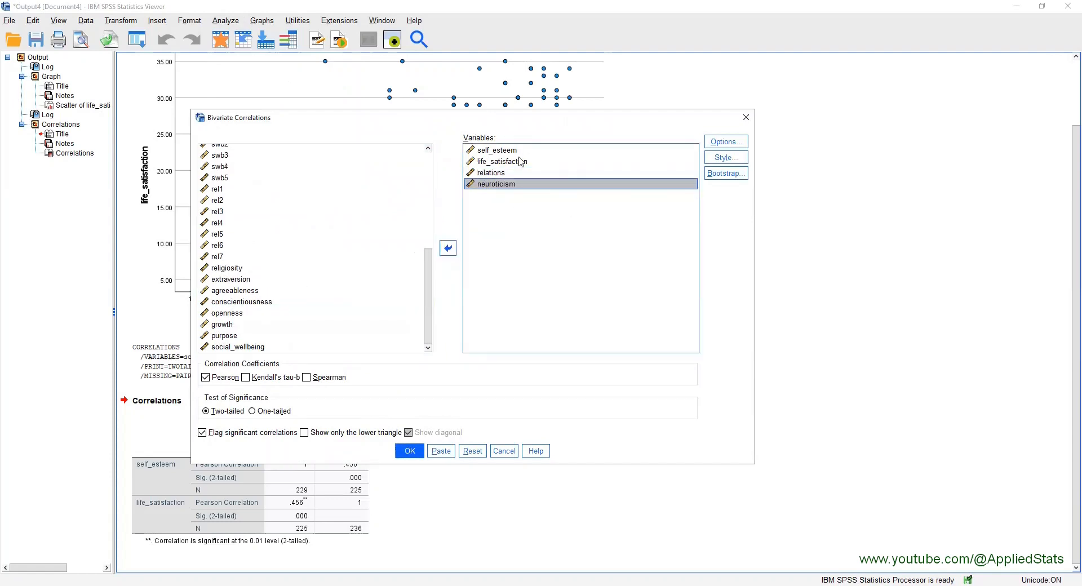
{"action": "left_click", "coordinate": [412, 451]}
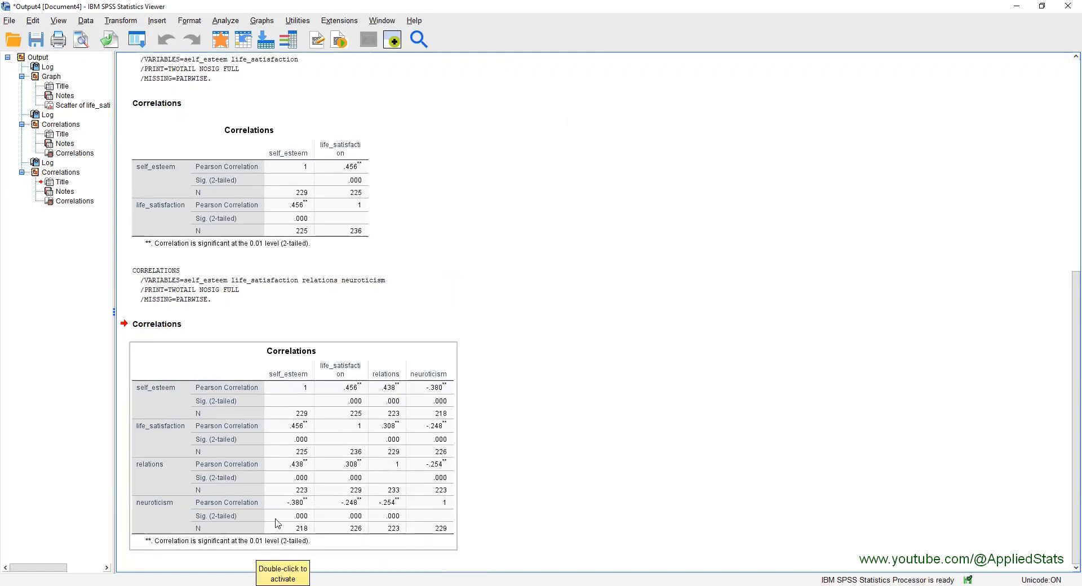
Step: Rerun the bivariate correlation of the four variables, showing only the lower triangle of the matrix
{"action": "left_click", "coordinate": [224, 22]}
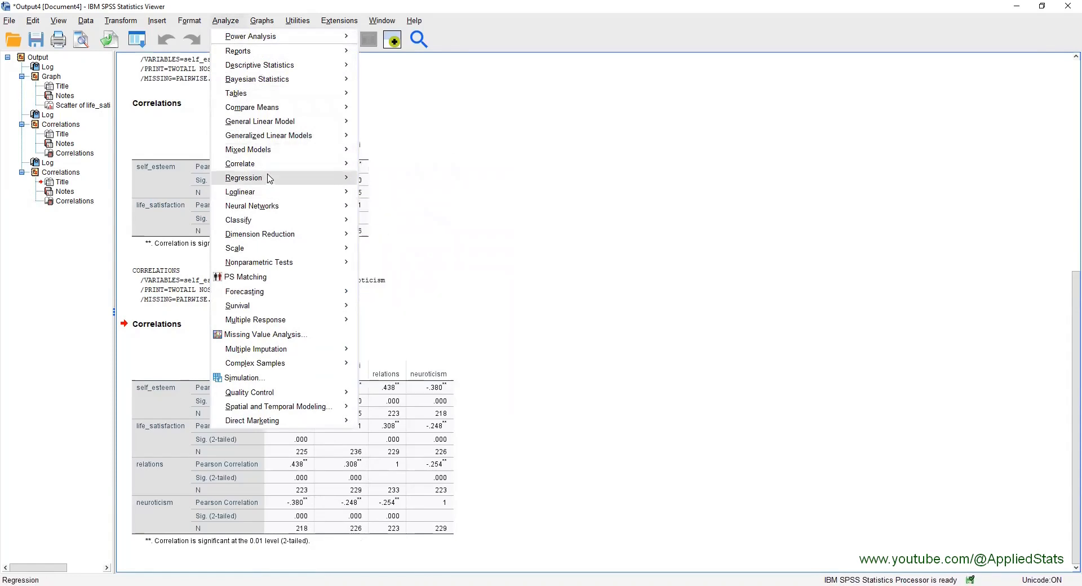
{"action": "mouse_move", "coordinate": [310, 164]}
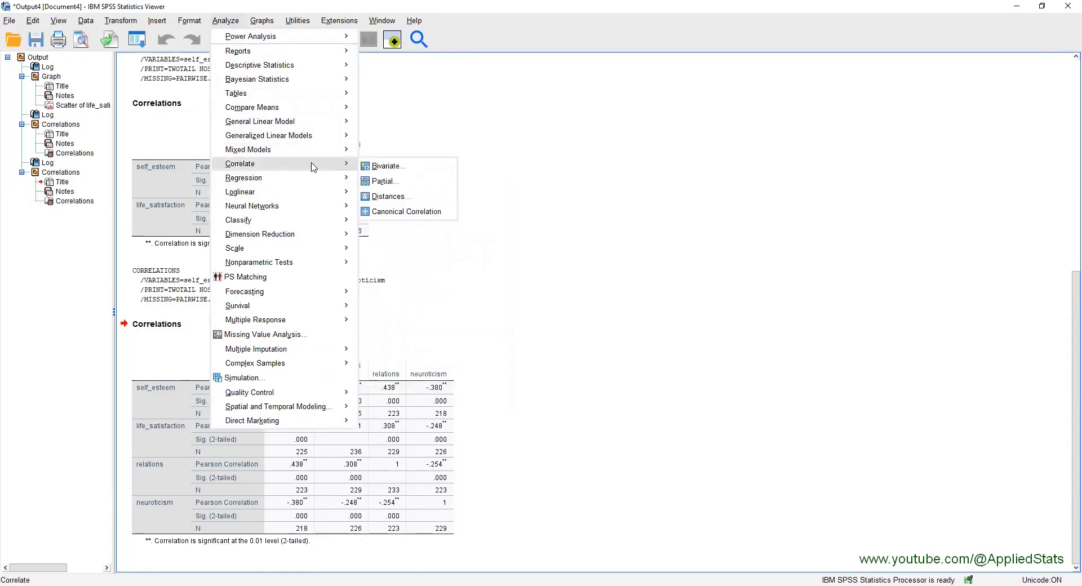
{"action": "left_click", "coordinate": [416, 167]}
{"action": "left_click", "coordinate": [305, 433]}
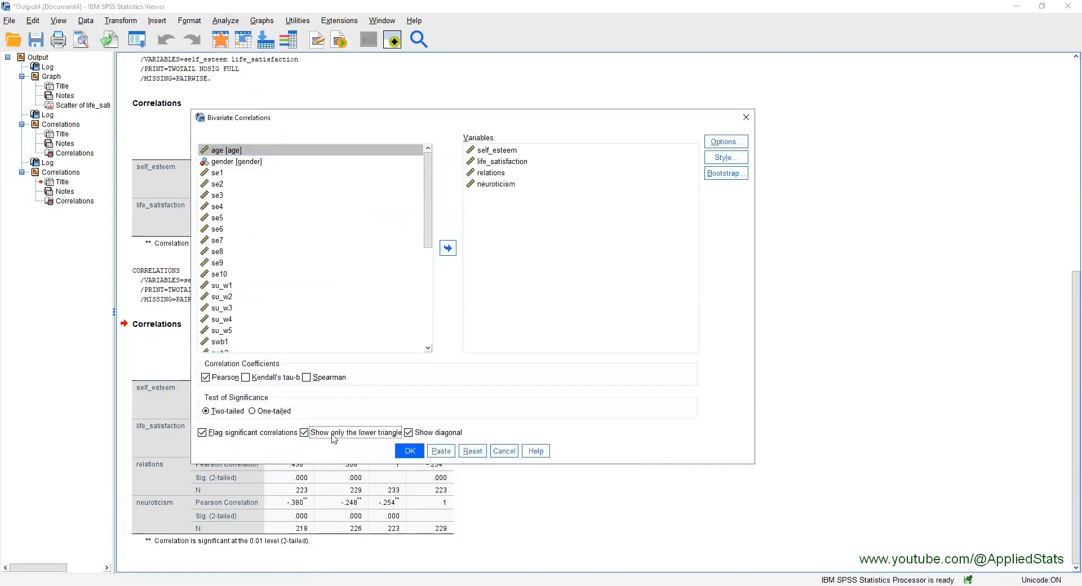
{"action": "left_click", "coordinate": [410, 452]}
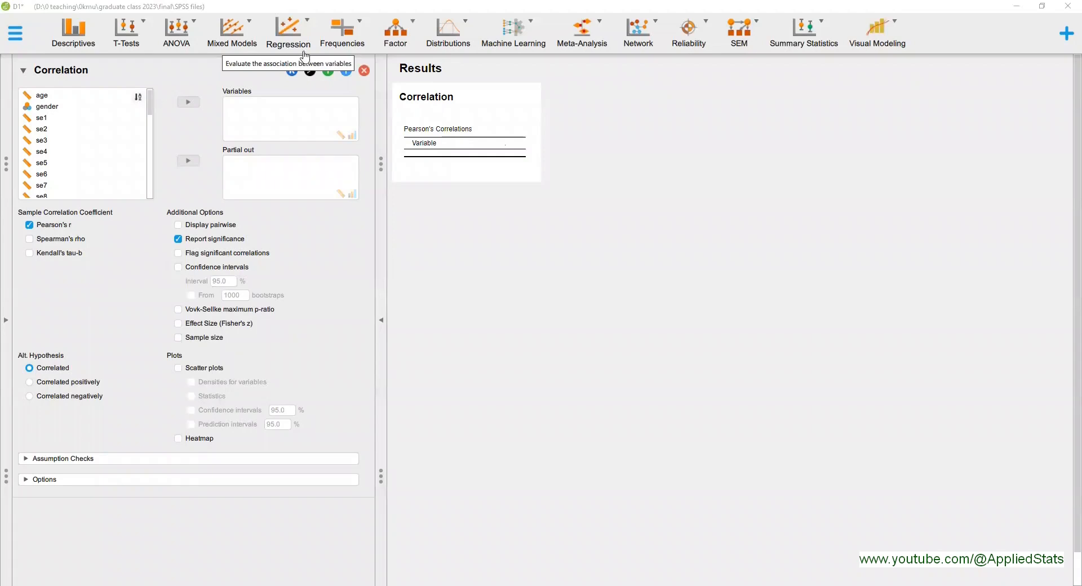
Step: In JASP, add a classical correlation analysis with self_esteem and life_satisfaction as its variables
{"action": "left_click", "coordinate": [294, 43]}
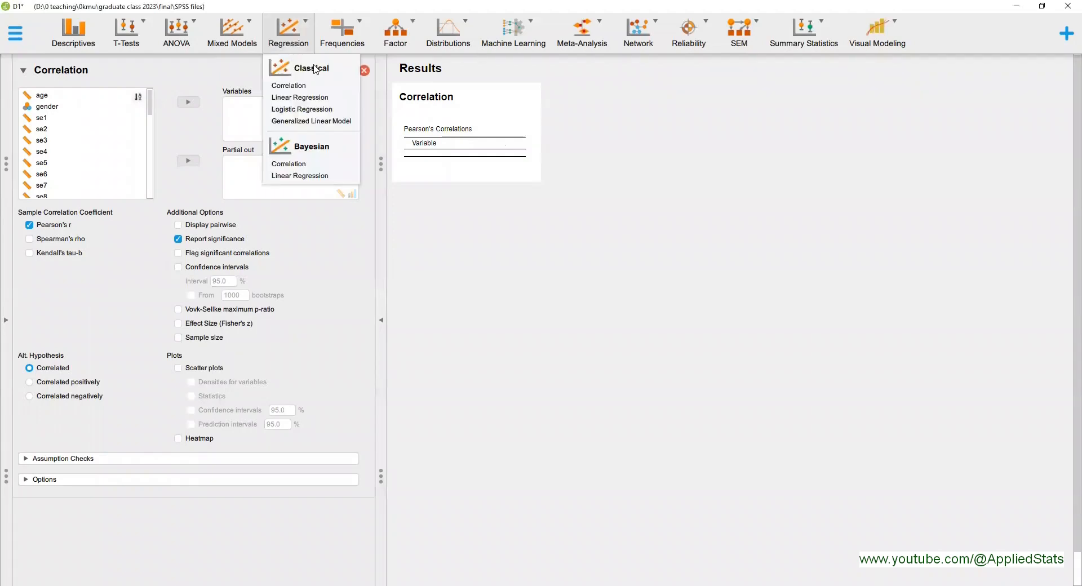
{"action": "left_click", "coordinate": [289, 87]}
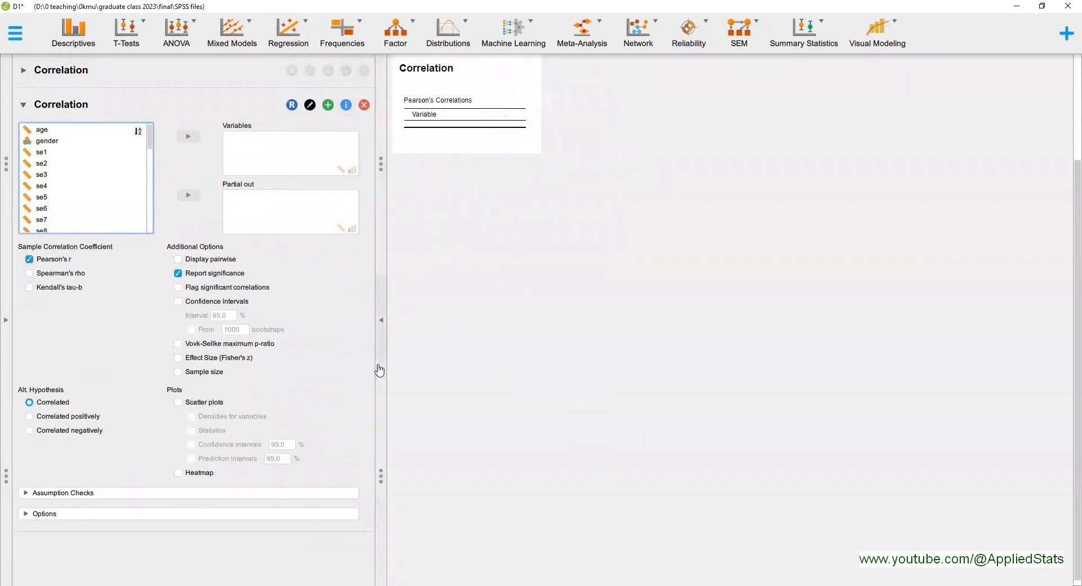
{"action": "left_click_drag", "start_coordinate": [150, 138], "coordinate": [149, 239]}
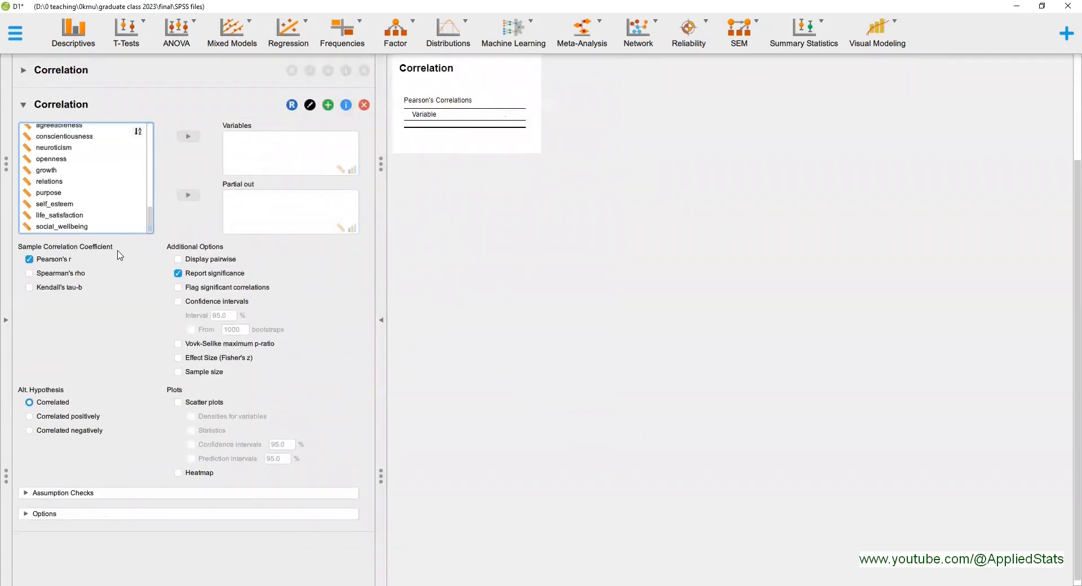
{"action": "left_click", "coordinate": [65, 204]}
{"action": "left_click", "coordinate": [74, 215], "text": "shift"}
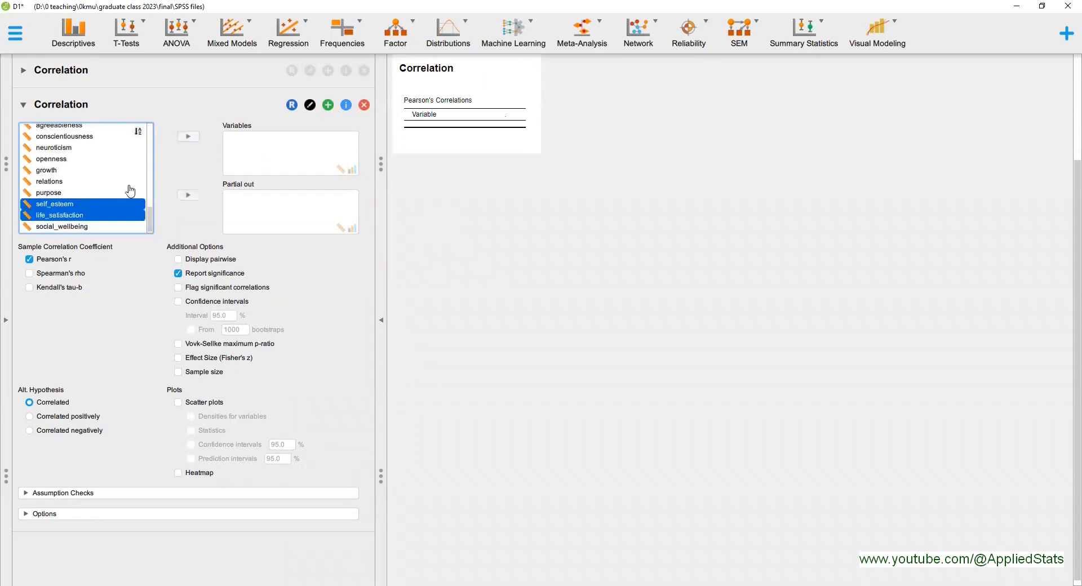
{"action": "left_click", "coordinate": [186, 136]}
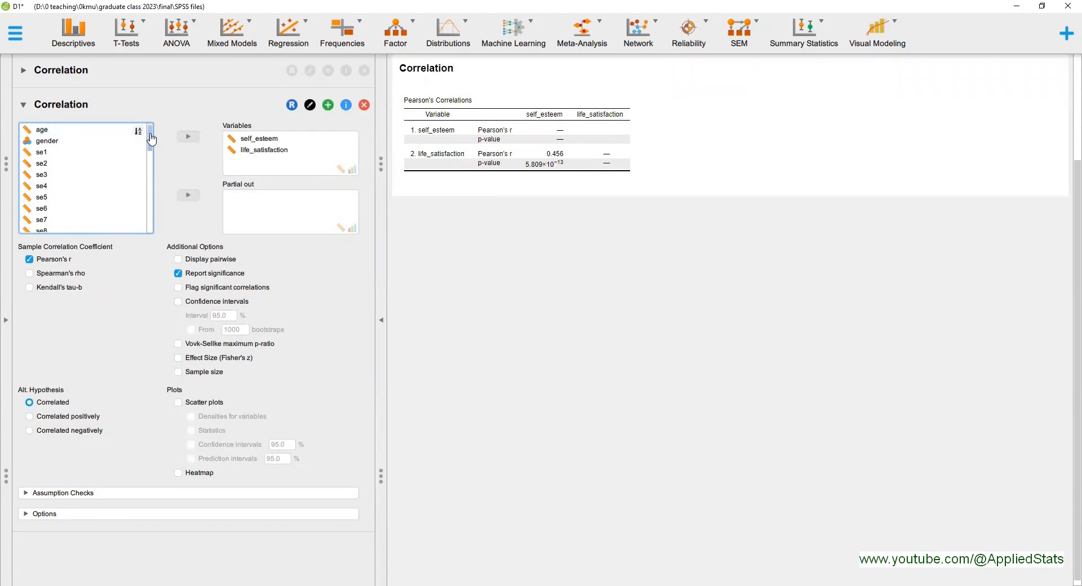
Step: Add purpose and relations to the variables of the correlation analysis
{"action": "scroll", "coordinate": [85, 186], "scroll_direction": "down", "scroll_amount": 5}
{"action": "left_click", "coordinate": [56, 216]}
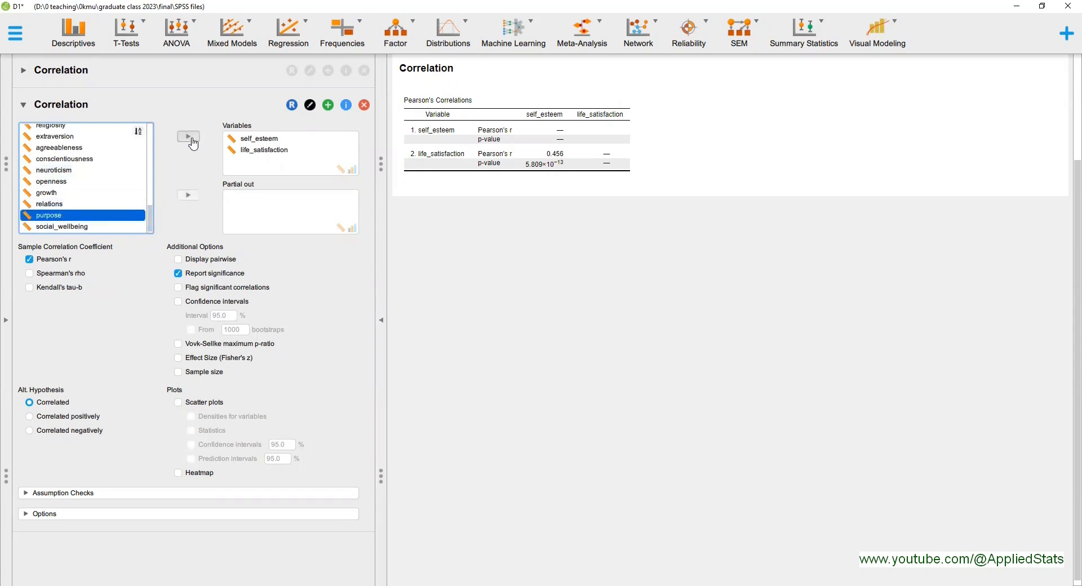
{"action": "left_click", "coordinate": [189, 136]}
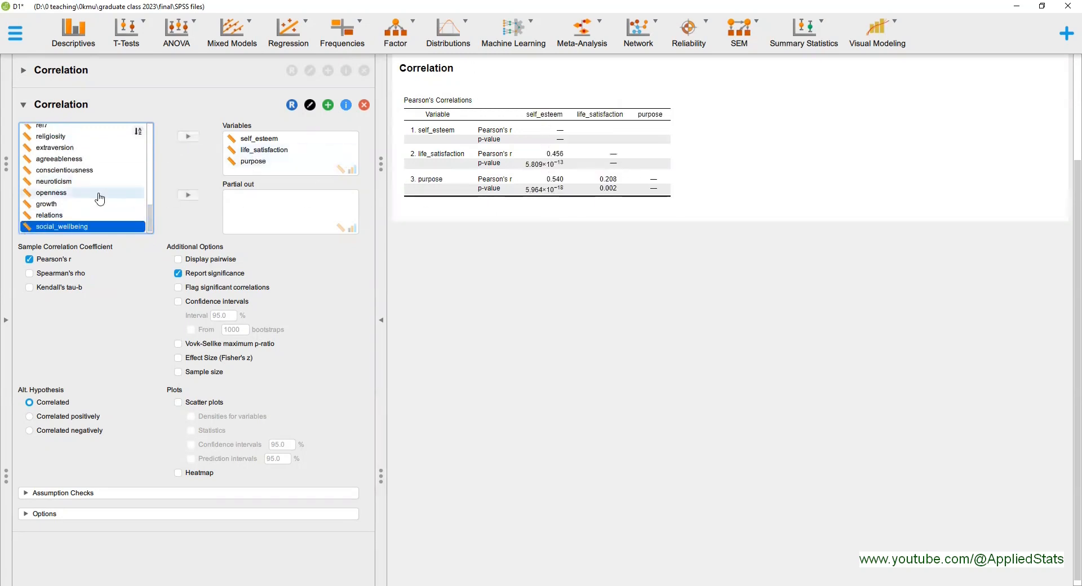
{"action": "left_click_drag", "start_coordinate": [50, 214], "coordinate": [228, 156]}
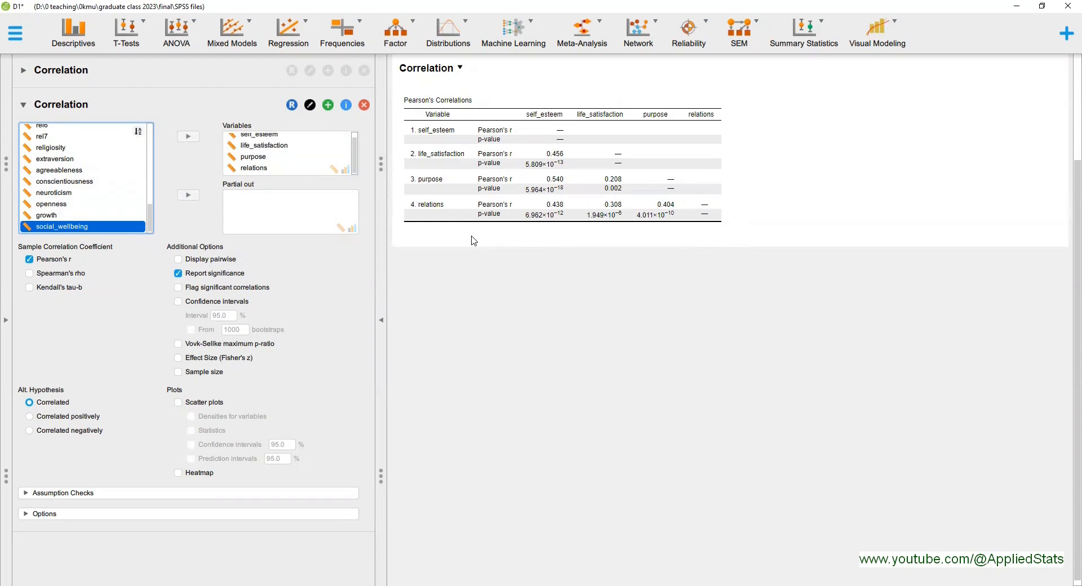
Step: Turn on scatter plots for the correlation analysis and look through the resulting plot matrix
{"action": "left_click", "coordinate": [178, 404]}
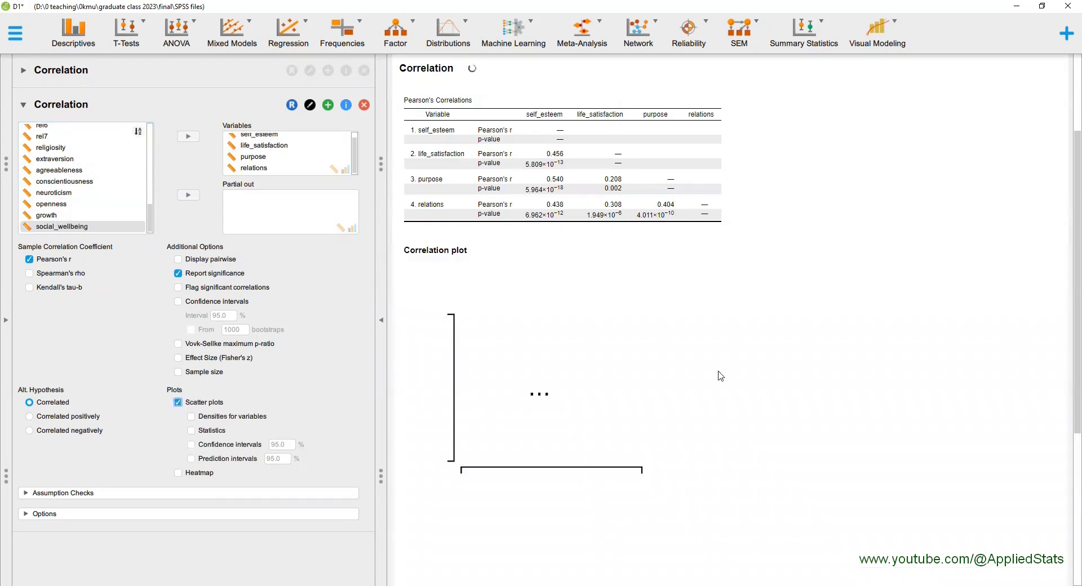
{"action": "scroll", "coordinate": [1068, 350], "scroll_direction": "down", "scroll_amount": 3}
{"action": "left_click_drag", "start_coordinate": [1065, 431], "coordinate": [715, 382]}
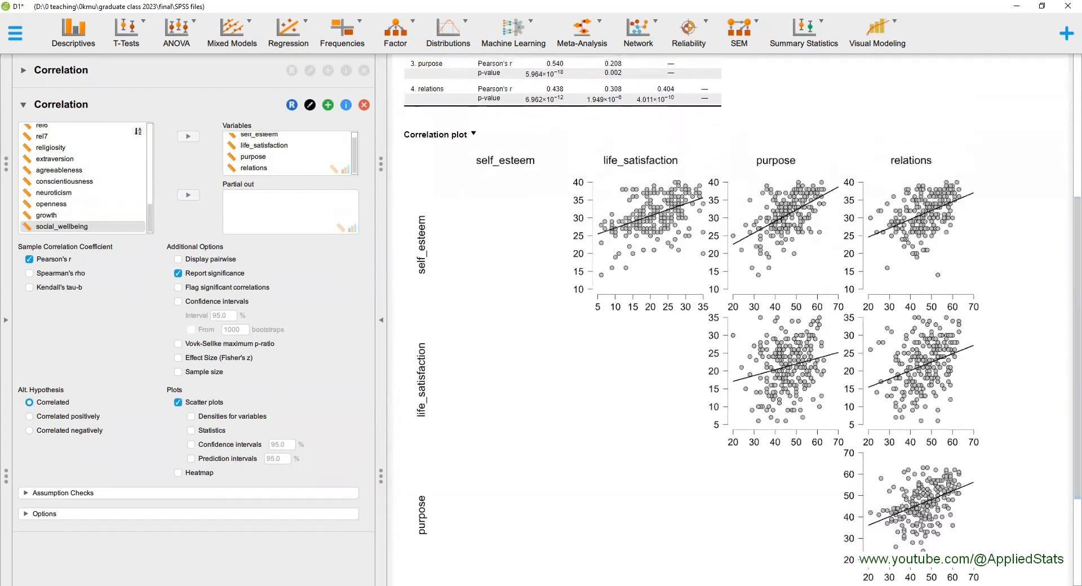
{"action": "left_click_drag", "start_coordinate": [1065, 430], "coordinate": [1067, 268]}
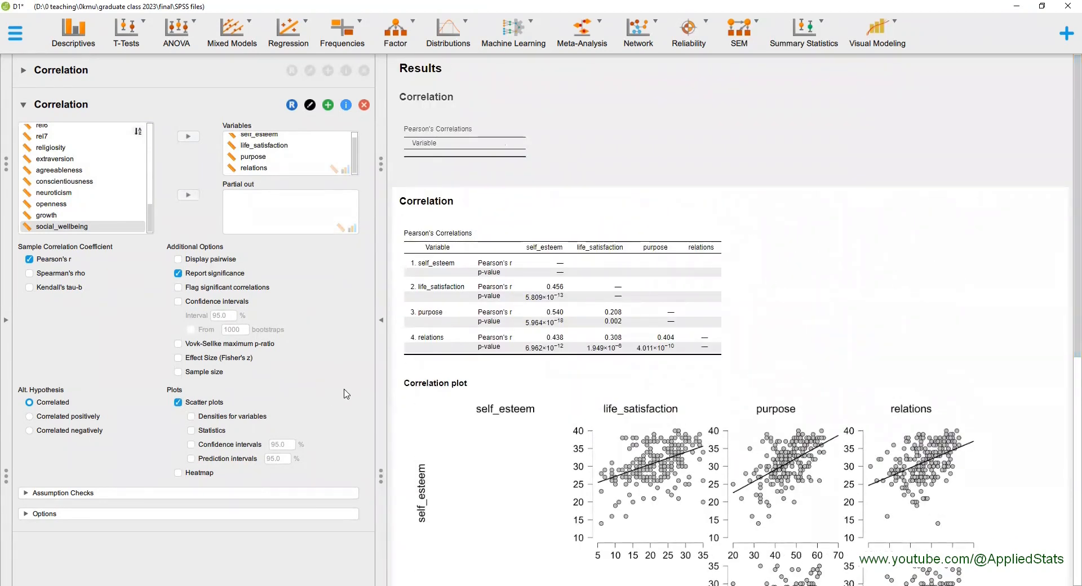
Step: Add 95% confidence intervals to the correlation table and display the correlations pairwise
{"action": "left_click", "coordinate": [191, 302]}
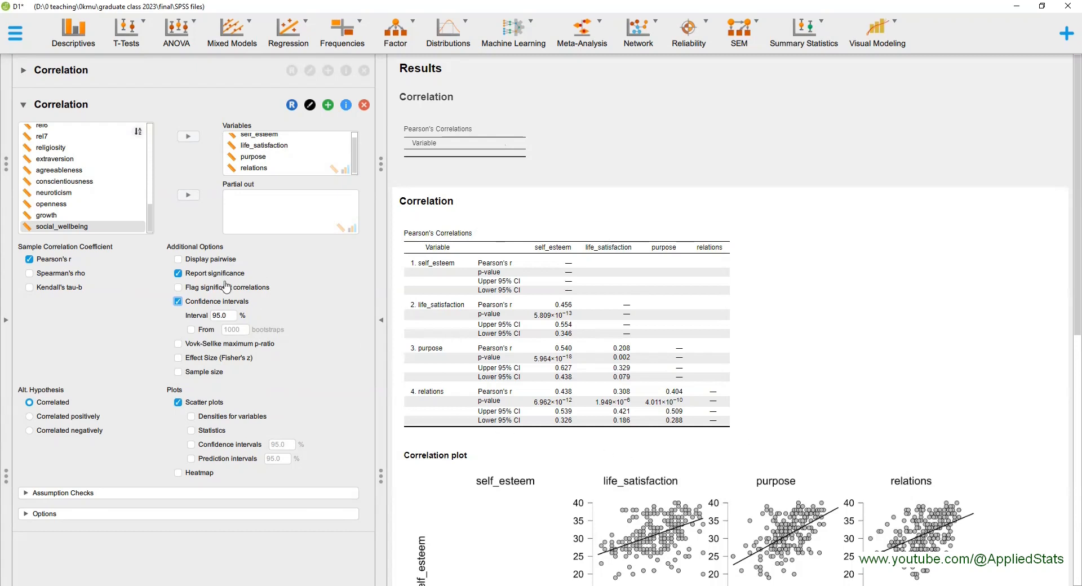
{"action": "left_click", "coordinate": [194, 262]}
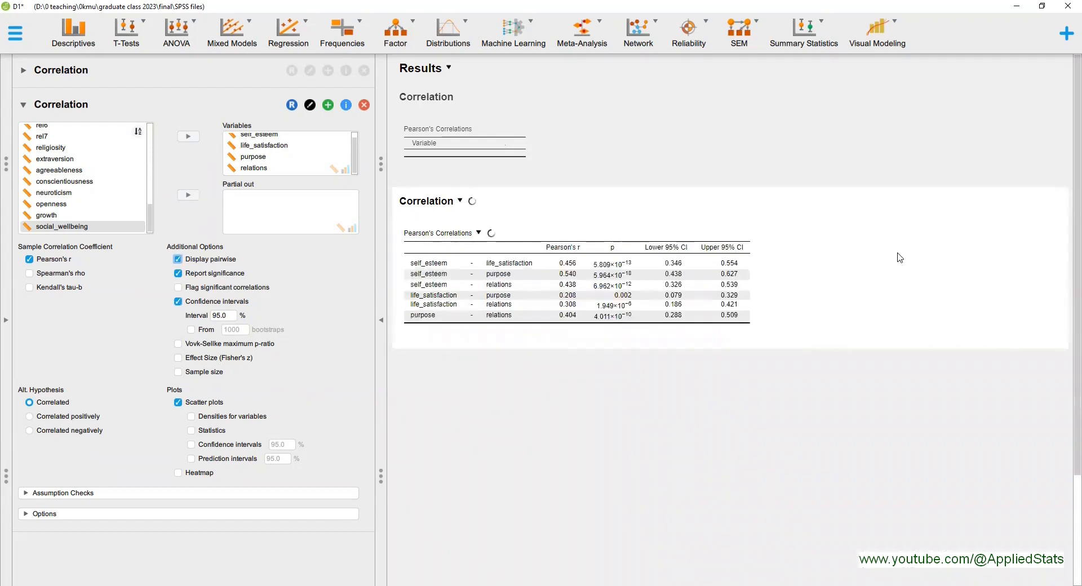